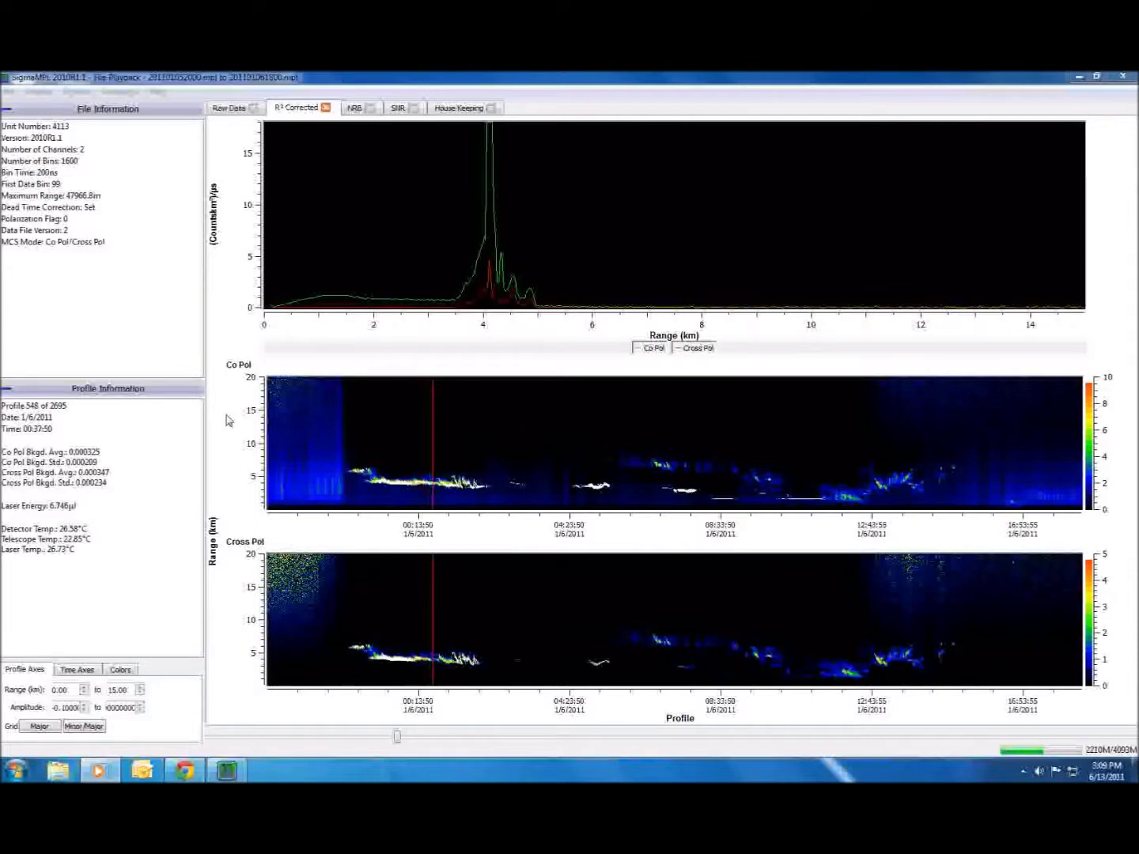
Switch from the R² Corrected page to the Raw Data view of the lidar file
{"action": "left_click", "coordinate": [229, 111]}
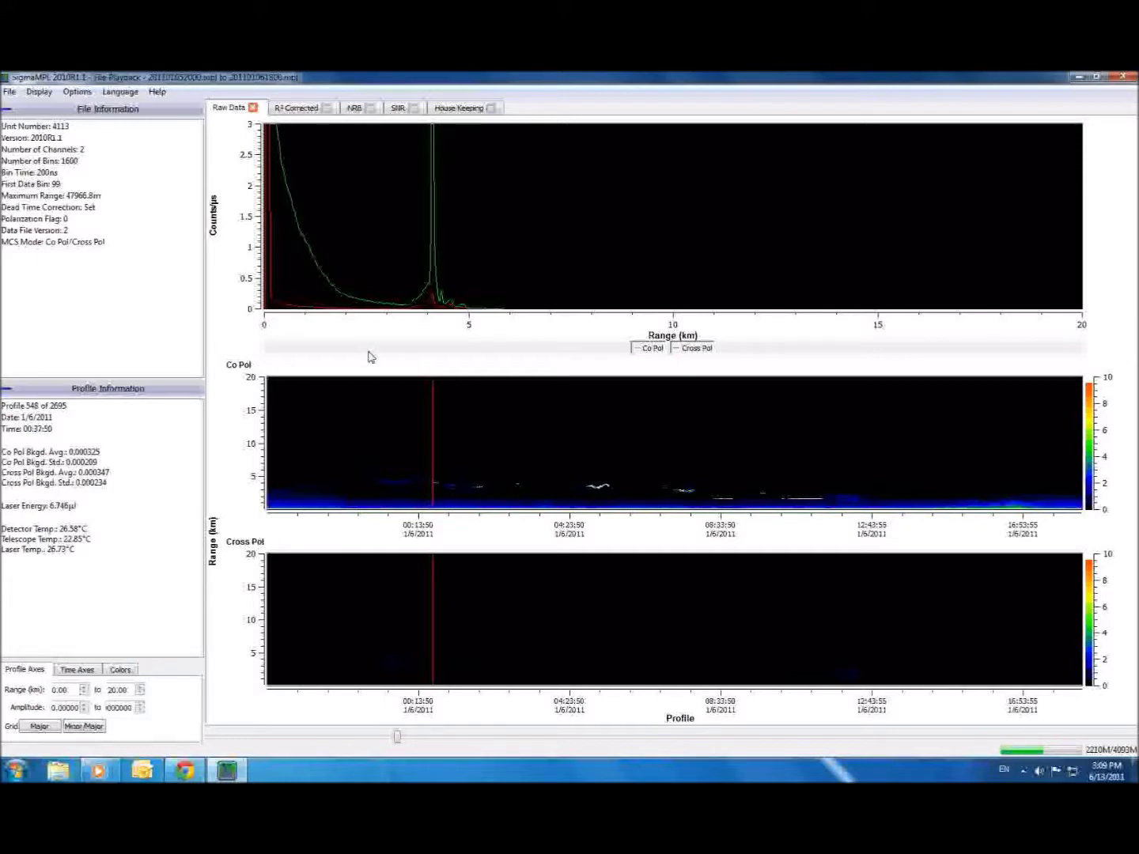
Lower the raw profile's amplitude axis maximum from 3 to 2 counts/µs
{"action": "left_click", "coordinate": [141, 710]}
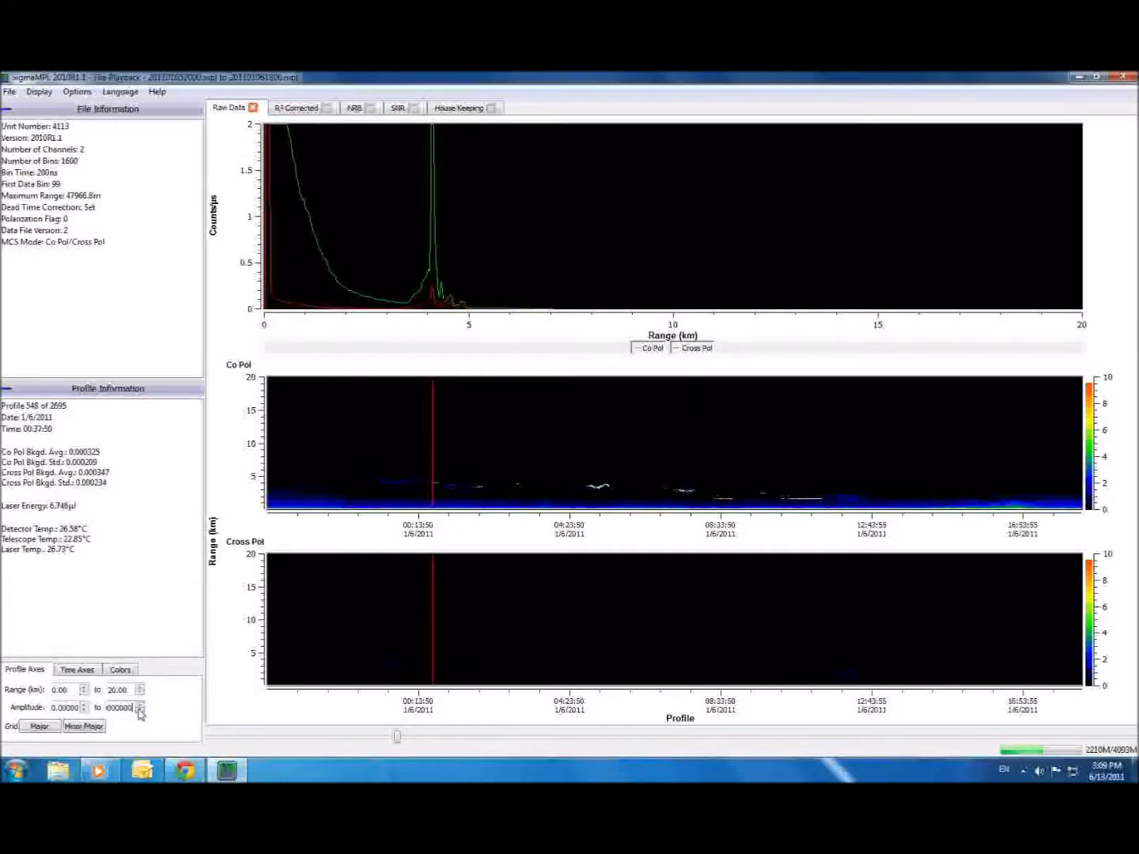
Set the raw profile axes to 0–2 amplitude and 0–19 km range
{"action": "left_click", "coordinate": [140, 710]}
{"action": "left_click", "coordinate": [140, 694]}
{"action": "left_click", "coordinate": [140, 693]}
{"action": "left_click", "coordinate": [140, 689]}
{"action": "left_click", "coordinate": [141, 689]}
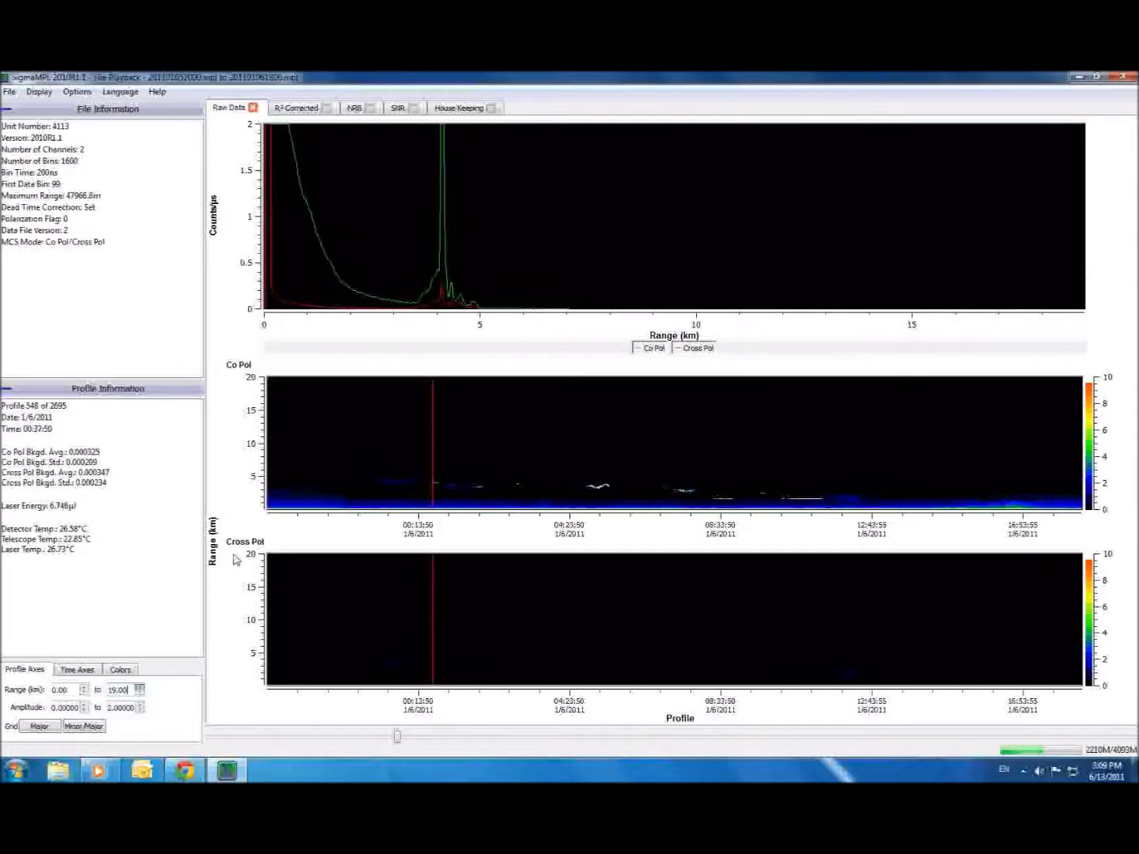
Zoom into the profile peak near 4 km, then reset the plot to full range
{"action": "left_click_drag", "start_coordinate": [401, 248], "coordinate": [514, 326]}
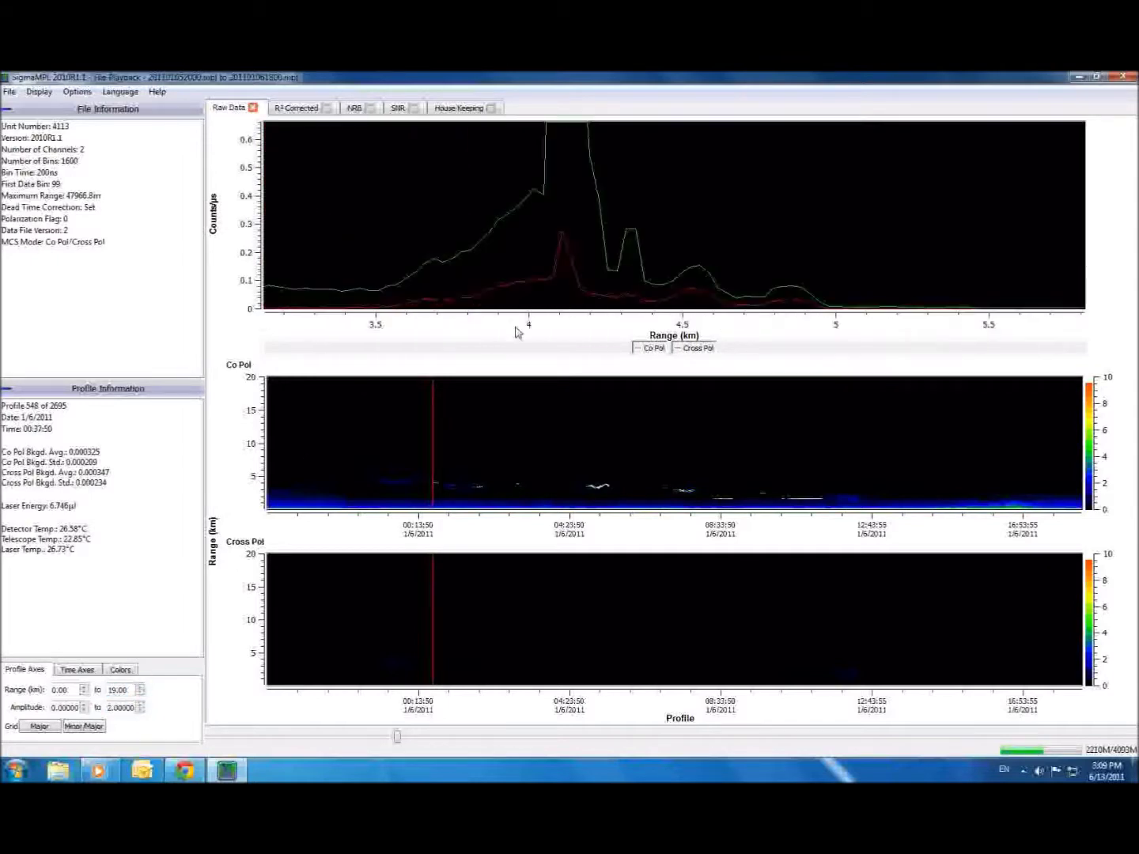
{"action": "right_click", "coordinate": [613, 224]}
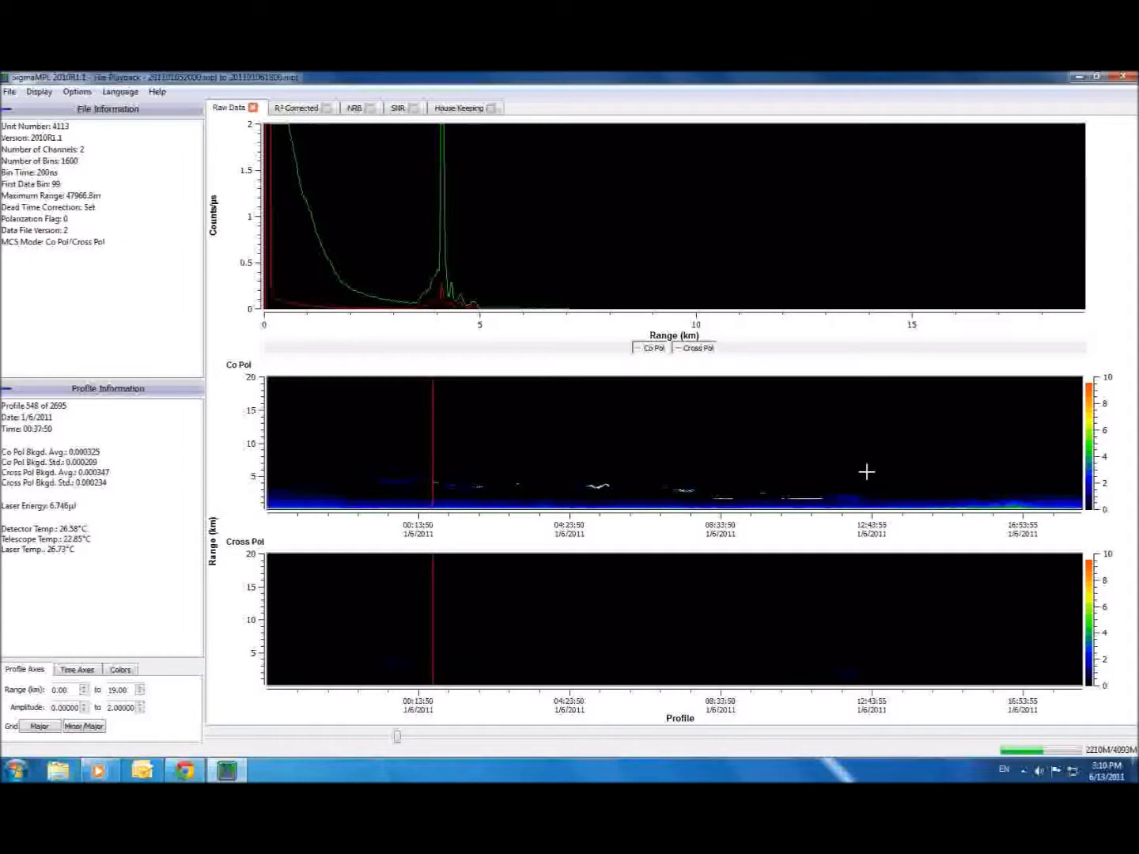
{"action": "right_click", "coordinate": [1096, 439]}
Set the Co Pol colour-scale maximum to 5
{"action": "left_click", "coordinate": [1096, 441]}
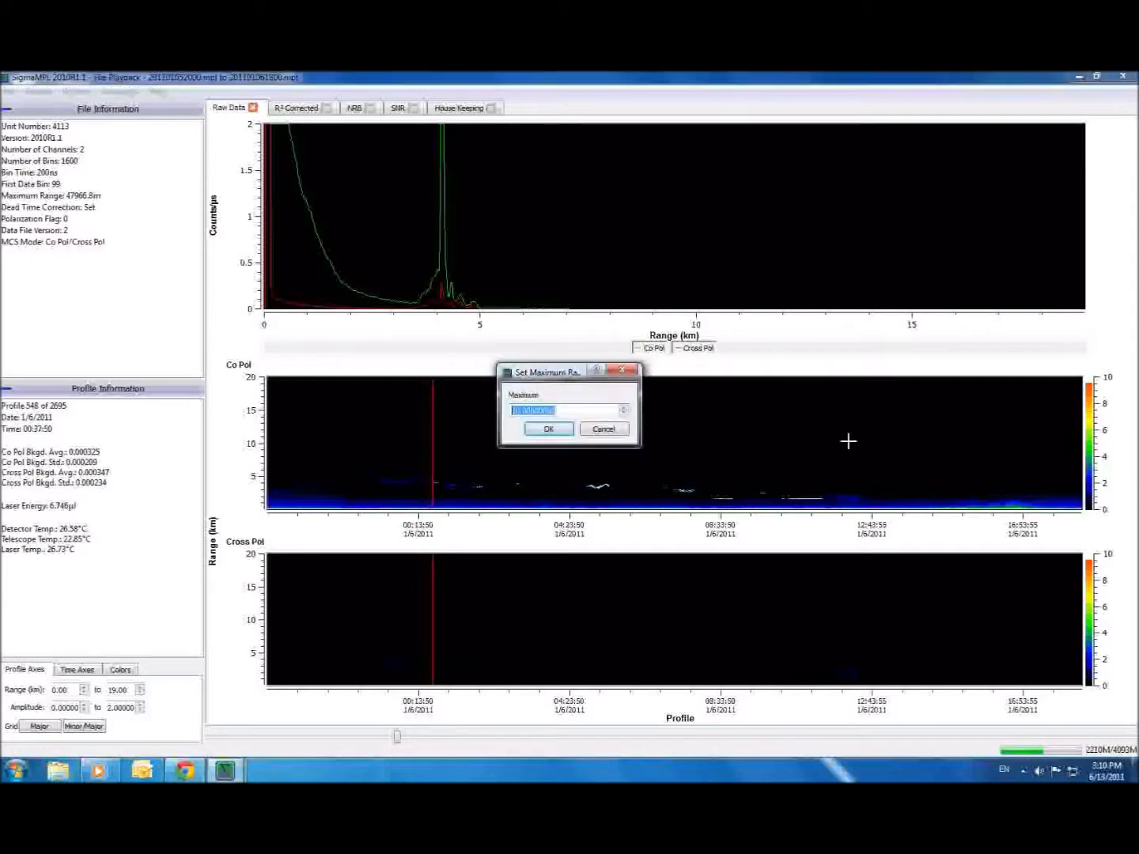
{"action": "type", "text": "5"}
{"action": "left_click", "coordinate": [544, 429]}
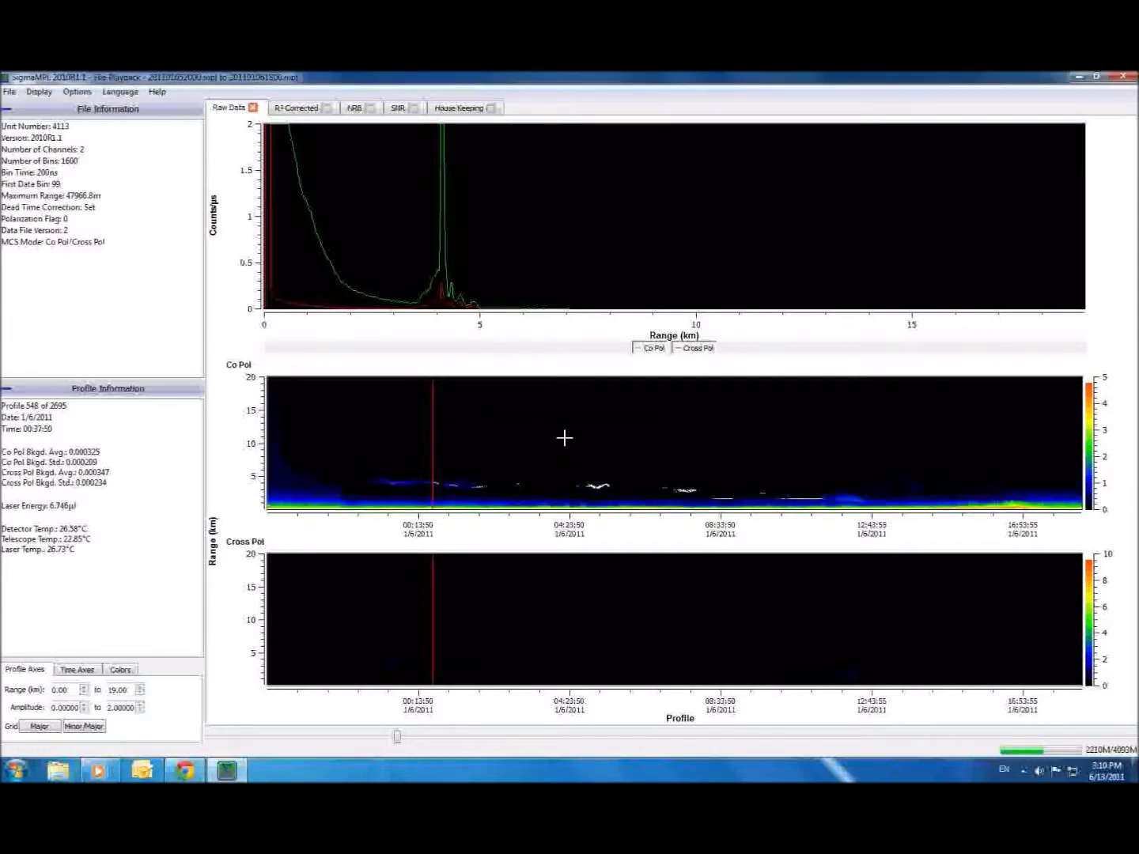
Zoom into the cloud layer near 3.5 km, zoom back out, and step to an earlier profile
{"action": "left_click_drag", "start_coordinate": [565, 473], "coordinate": [623, 496]}
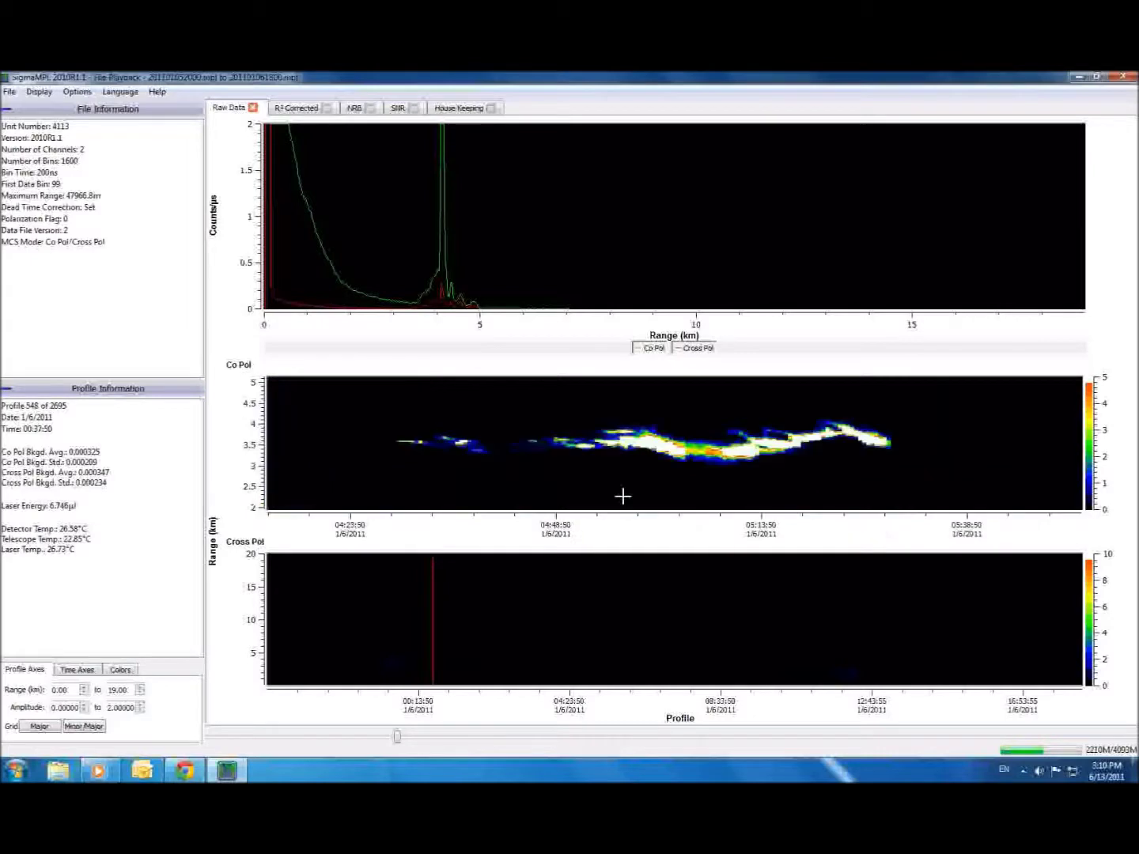
{"action": "double_click", "coordinate": [660, 410]}
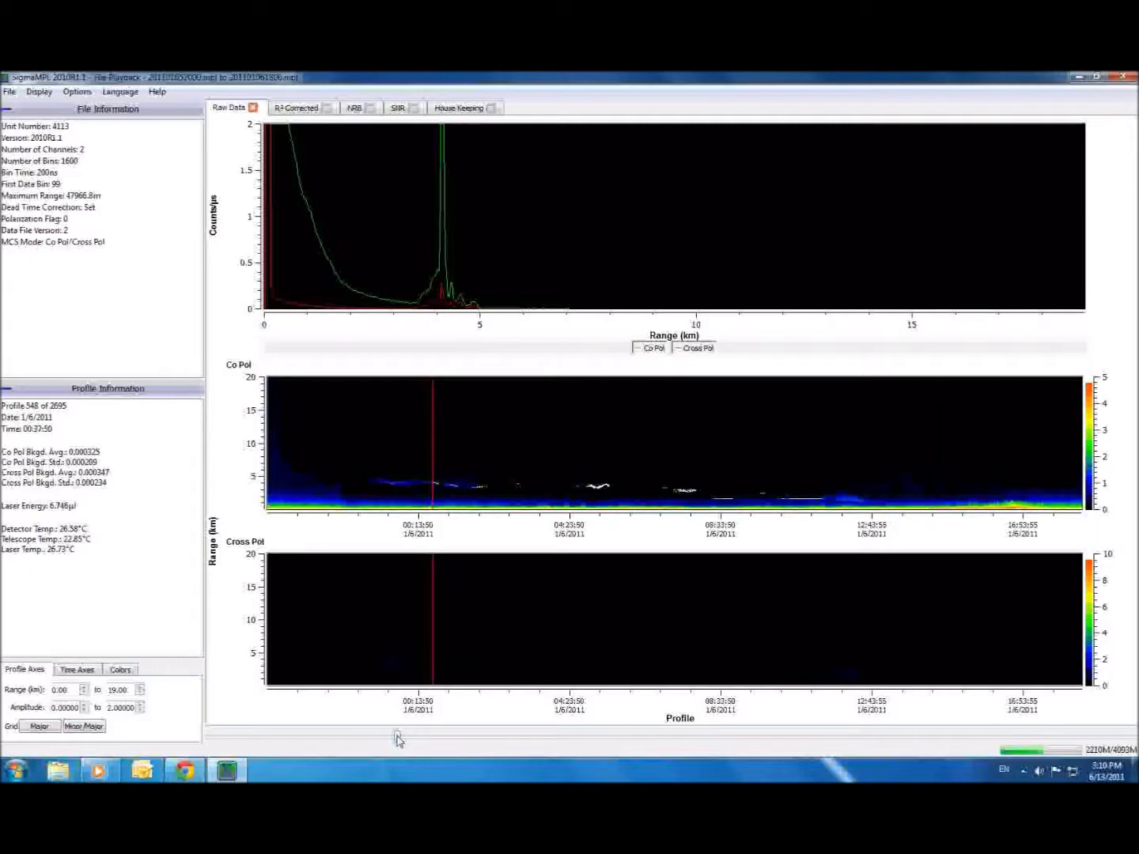
{"action": "mouse_move", "coordinate": [397, 737]}
{"action": "left_mouse_down"}
{"action": "mouse_move", "coordinate": [341, 738]}
{"action": "mouse_move", "coordinate": [448, 737]}
{"action": "left_mouse_up"}
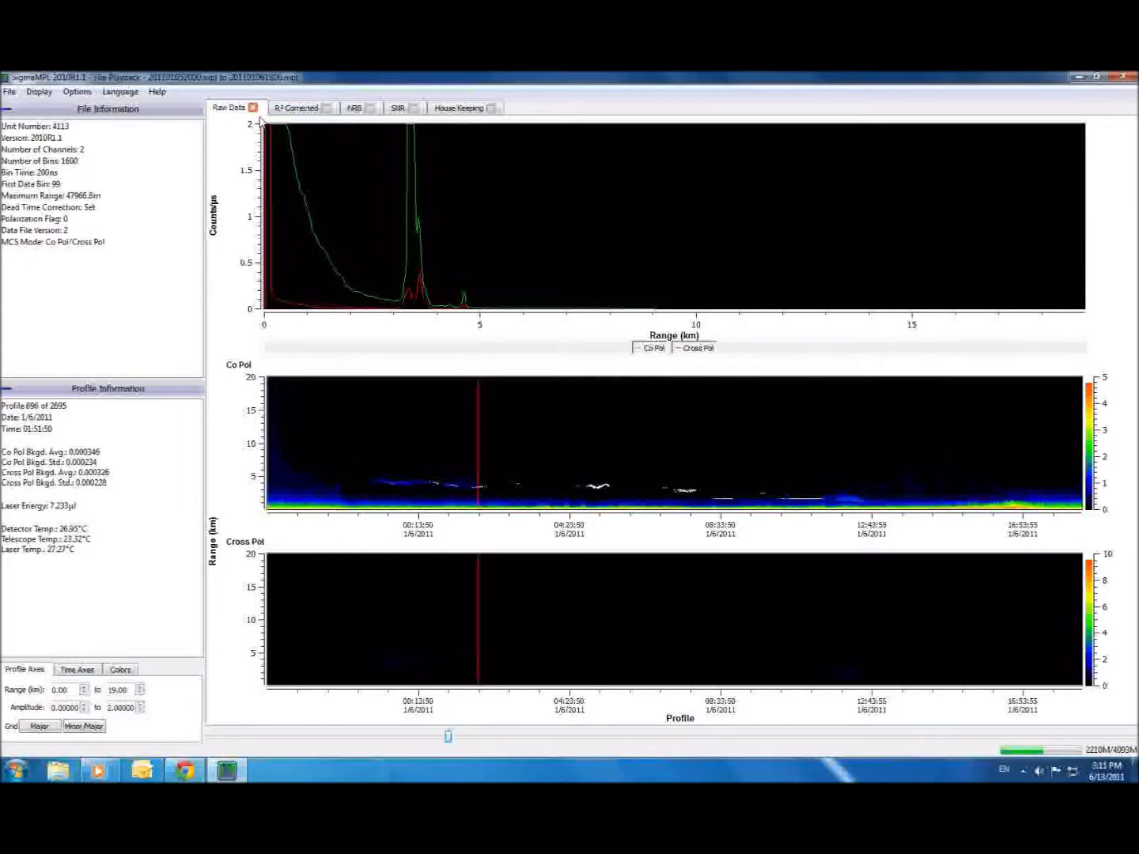
Cycle through the data tabs with Ctrl+Tab and Raw Data, ending on R² Corrected
{"action": "left_click", "coordinate": [310, 109]}
{"action": "key", "text": "ctrl+Tab"}
{"action": "key", "text": "ctrl+Tab"}
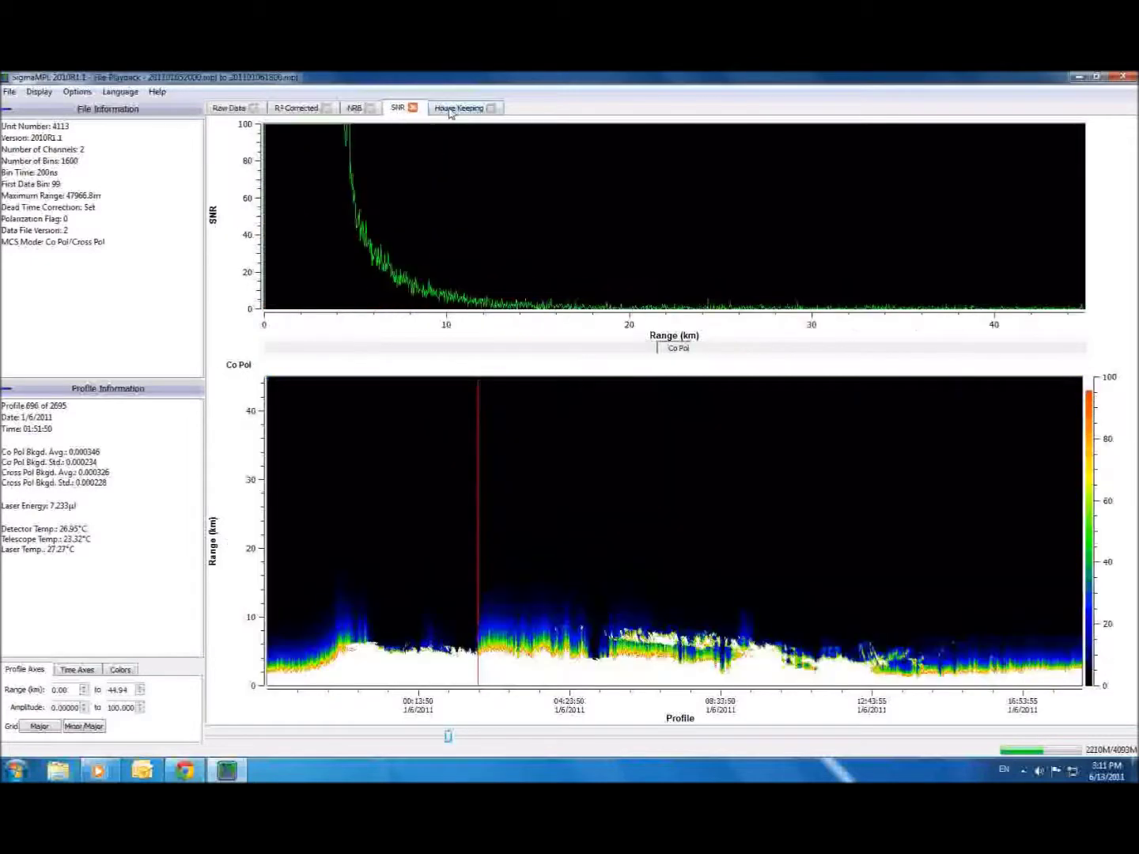
{"action": "key", "text": "ctrl+Tab"}
{"action": "left_click", "coordinate": [230, 109]}
{"action": "left_click", "coordinate": [296, 110]}
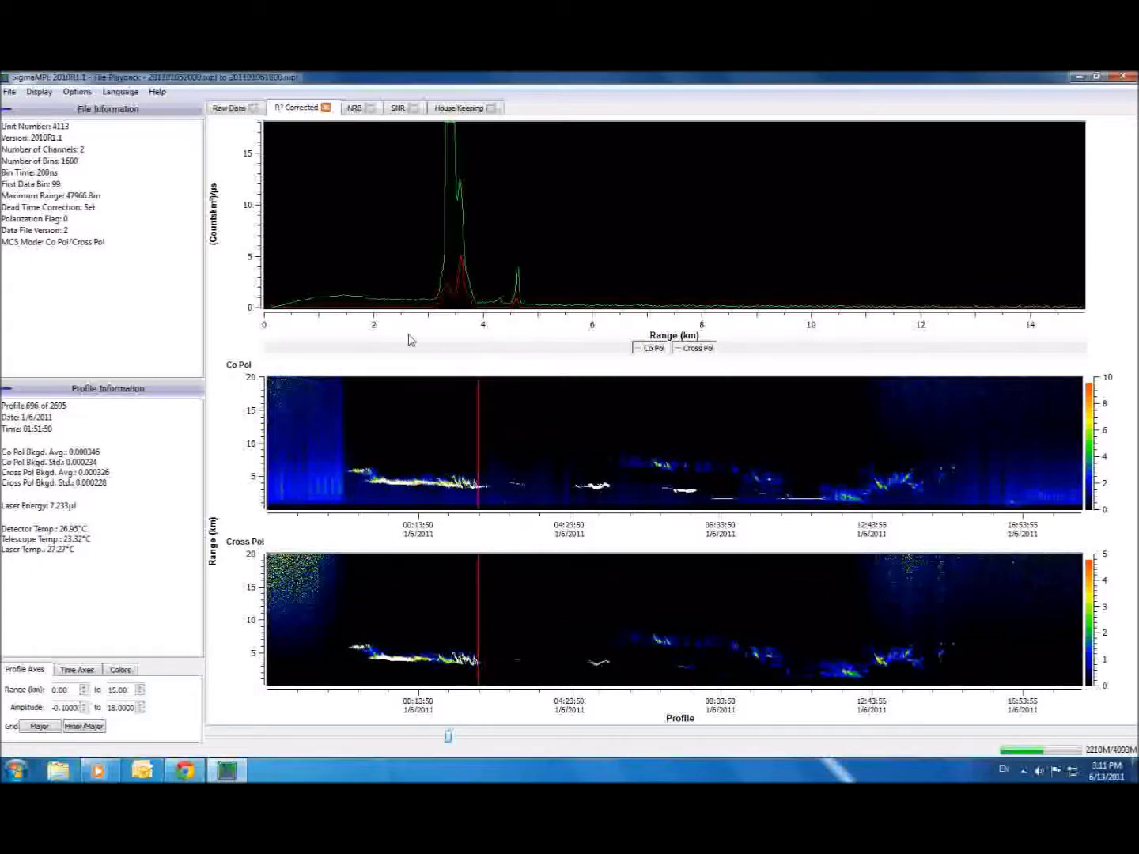
Show the NRB page plotting profile 696 with its cloud and aerosol legend
{"action": "left_click", "coordinate": [355, 110]}
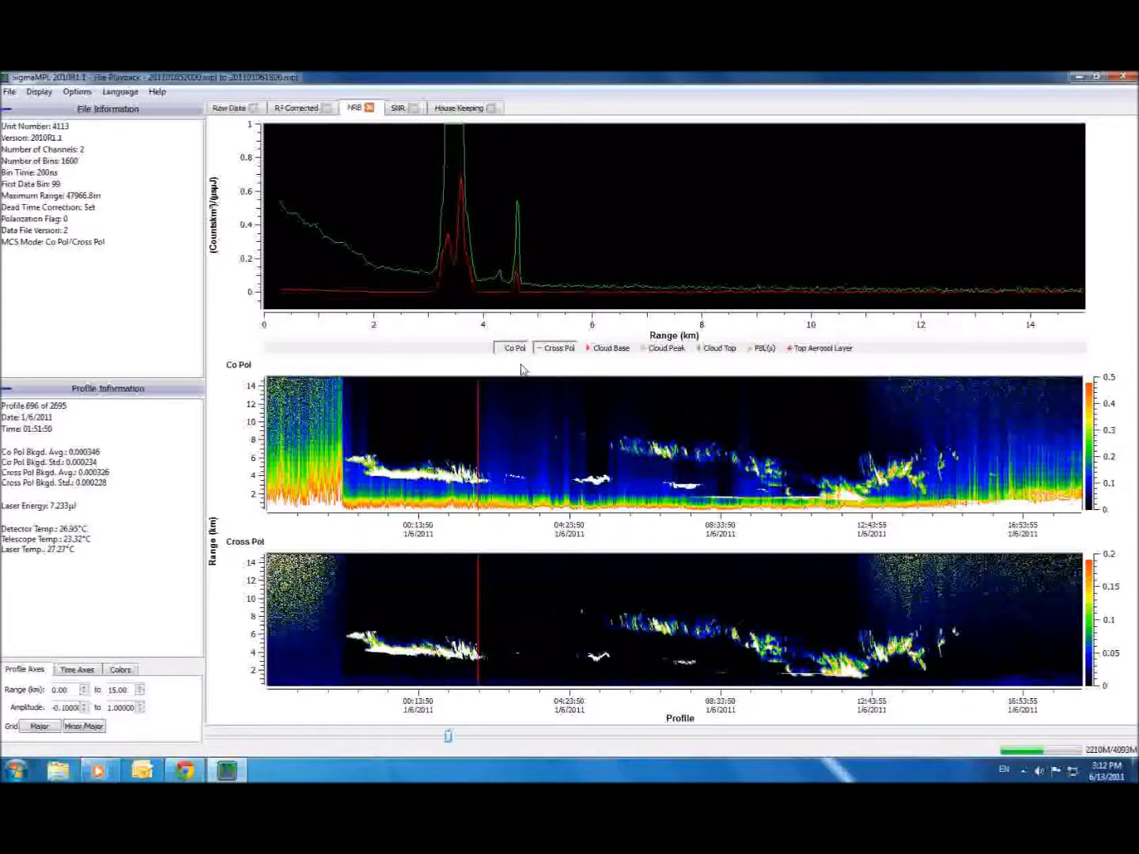
Toggle the Cloud Base, Cloud Peak, Cloud Top, PBL and Top Aerosol Layer overlays
{"action": "left_click", "coordinate": [614, 349]}
{"action": "left_click", "coordinate": [613, 349]}
{"action": "left_click", "coordinate": [655, 350]}
{"action": "left_click", "coordinate": [655, 350]}
{"action": "left_click", "coordinate": [722, 349]}
{"action": "left_click", "coordinate": [721, 349]}
{"action": "left_click", "coordinate": [765, 349]}
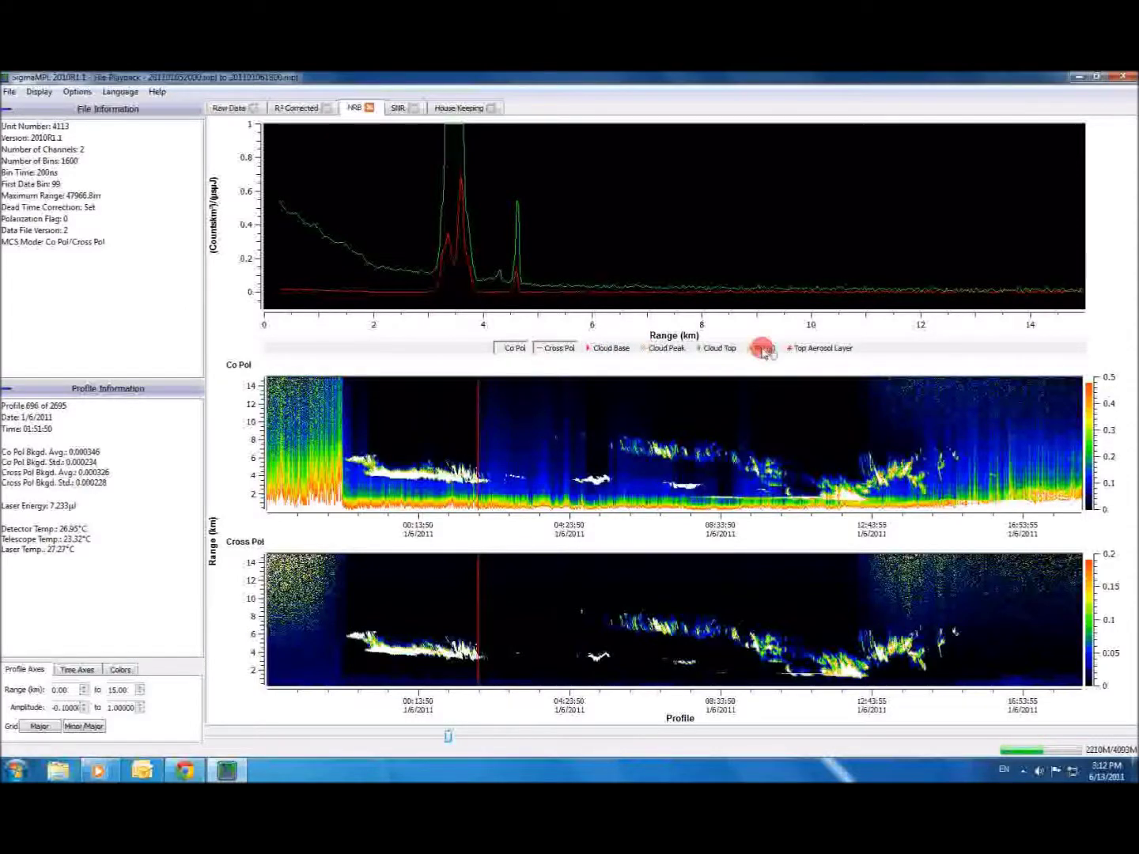
{"action": "left_click", "coordinate": [827, 349]}
{"action": "left_click", "coordinate": [826, 349]}
Review the setup parameters under Options > Configuration, then switch to the SNR view
{"action": "left_click", "coordinate": [75, 91]}
{"action": "left_click", "coordinate": [92, 110]}
{"action": "left_click", "coordinate": [396, 348]}
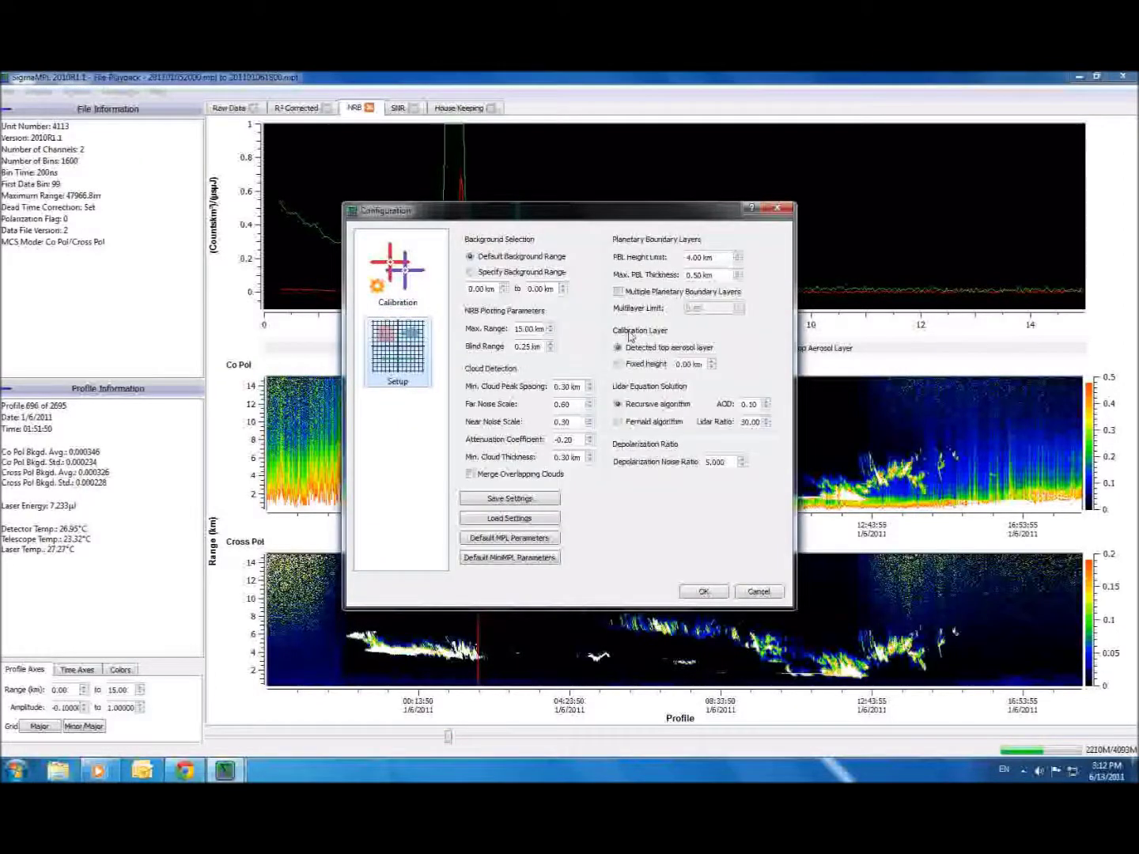
{"action": "left_click", "coordinate": [703, 592]}
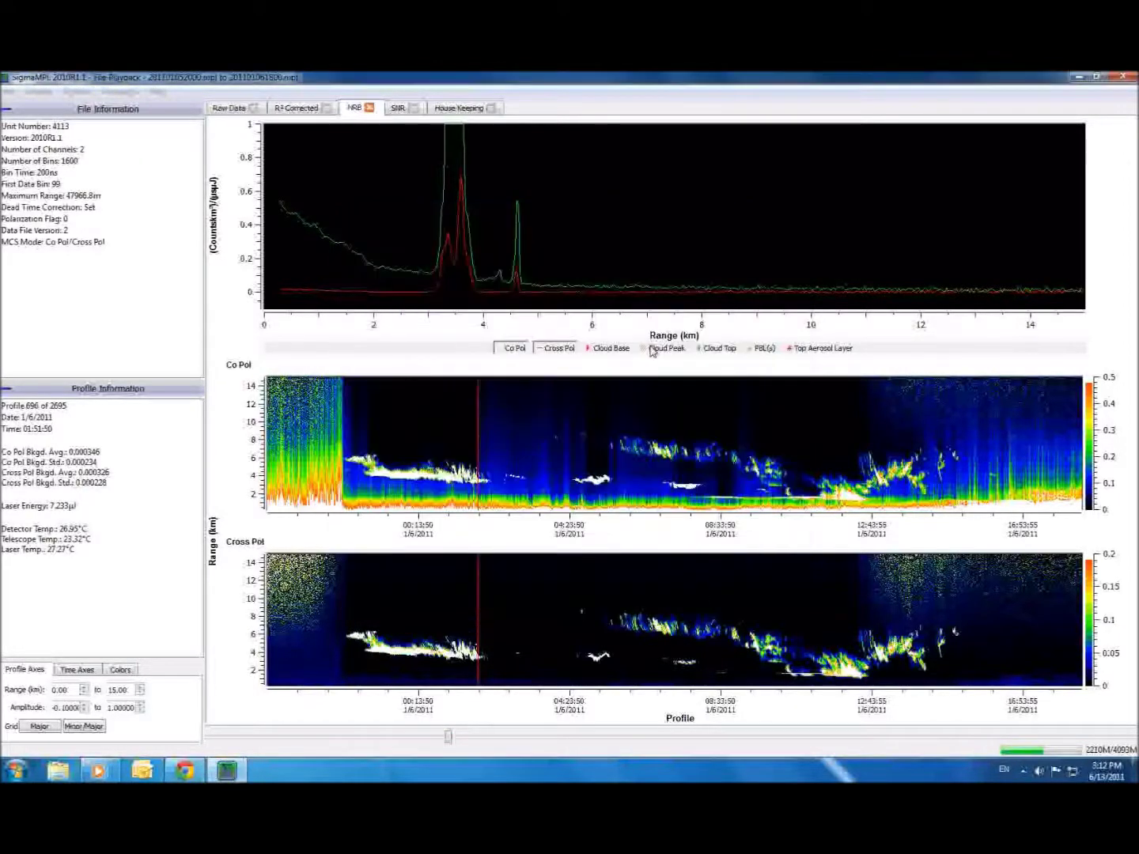
{"action": "left_click", "coordinate": [398, 109]}
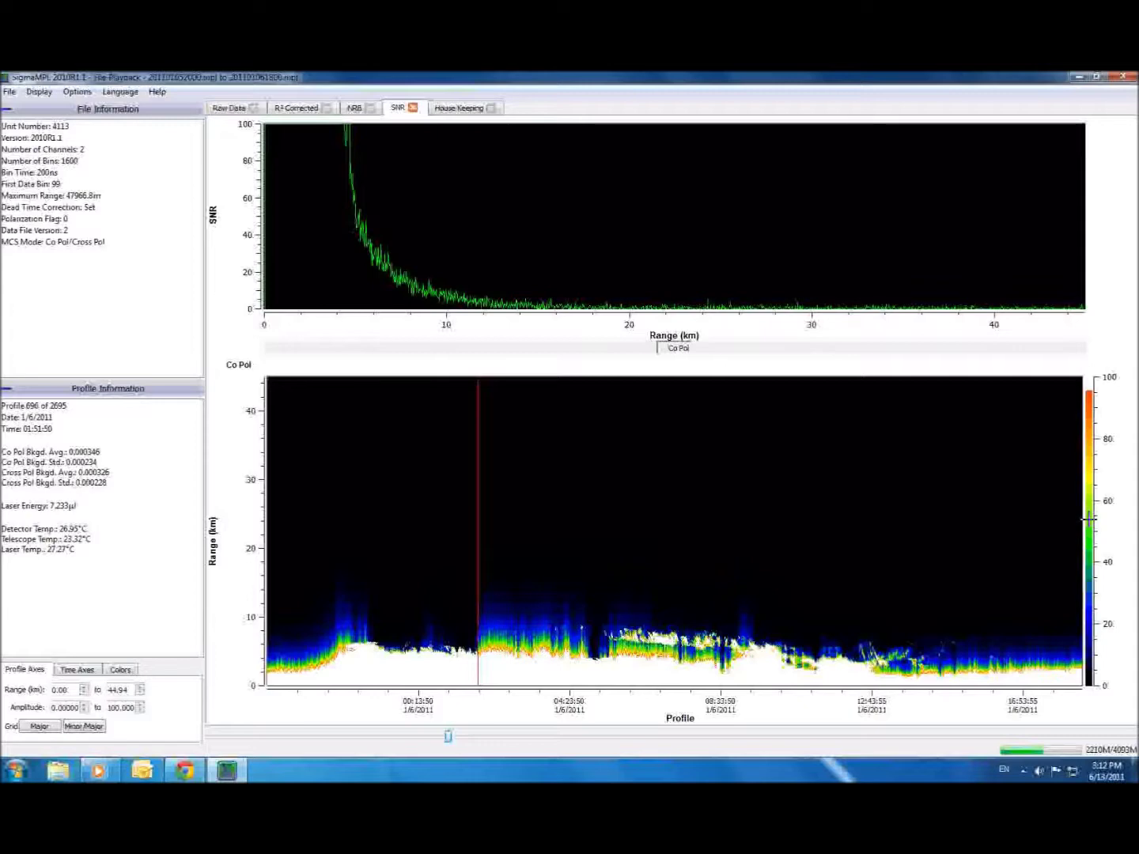
Set the SNR colour-scale maximum to 1, then to 10
{"action": "right_click", "coordinate": [1088, 519]}
{"action": "left_click", "coordinate": [1095, 510]}
{"action": "type", "text": "1"}
{"action": "left_click", "coordinate": [543, 431]}
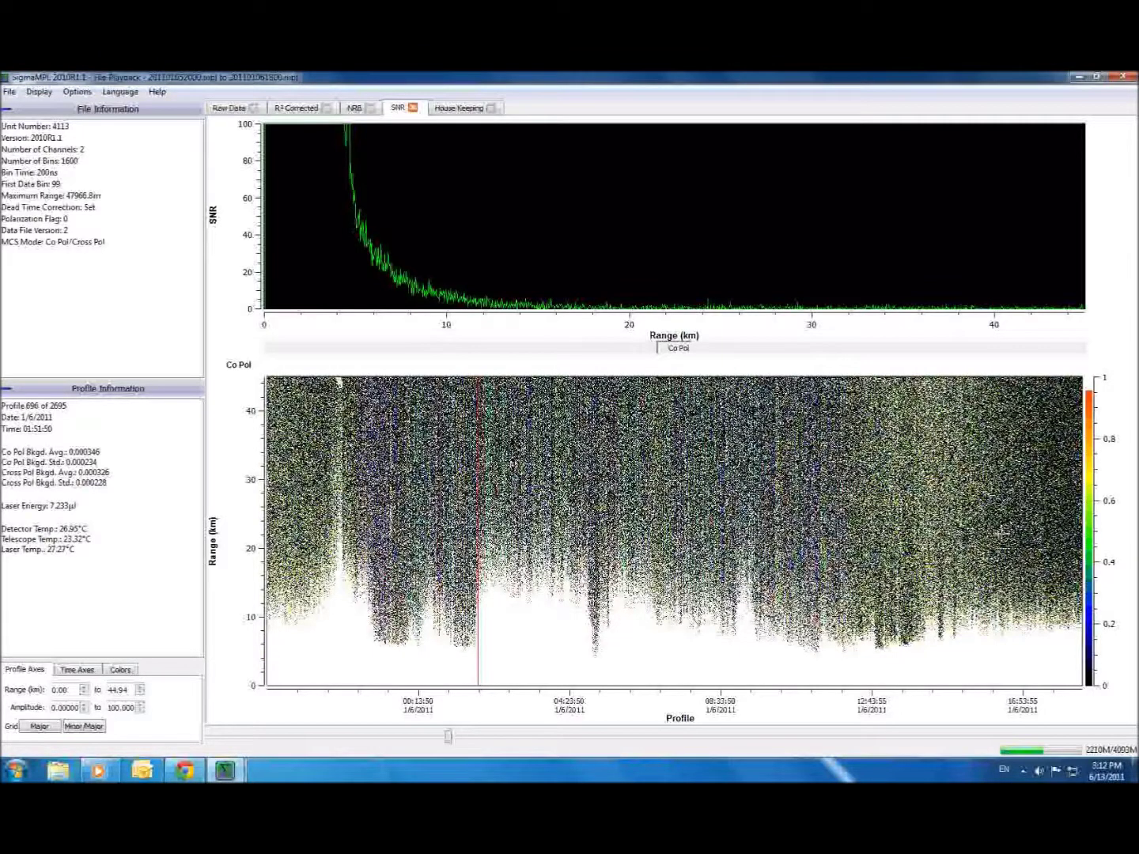
{"action": "type", "text": "10"}
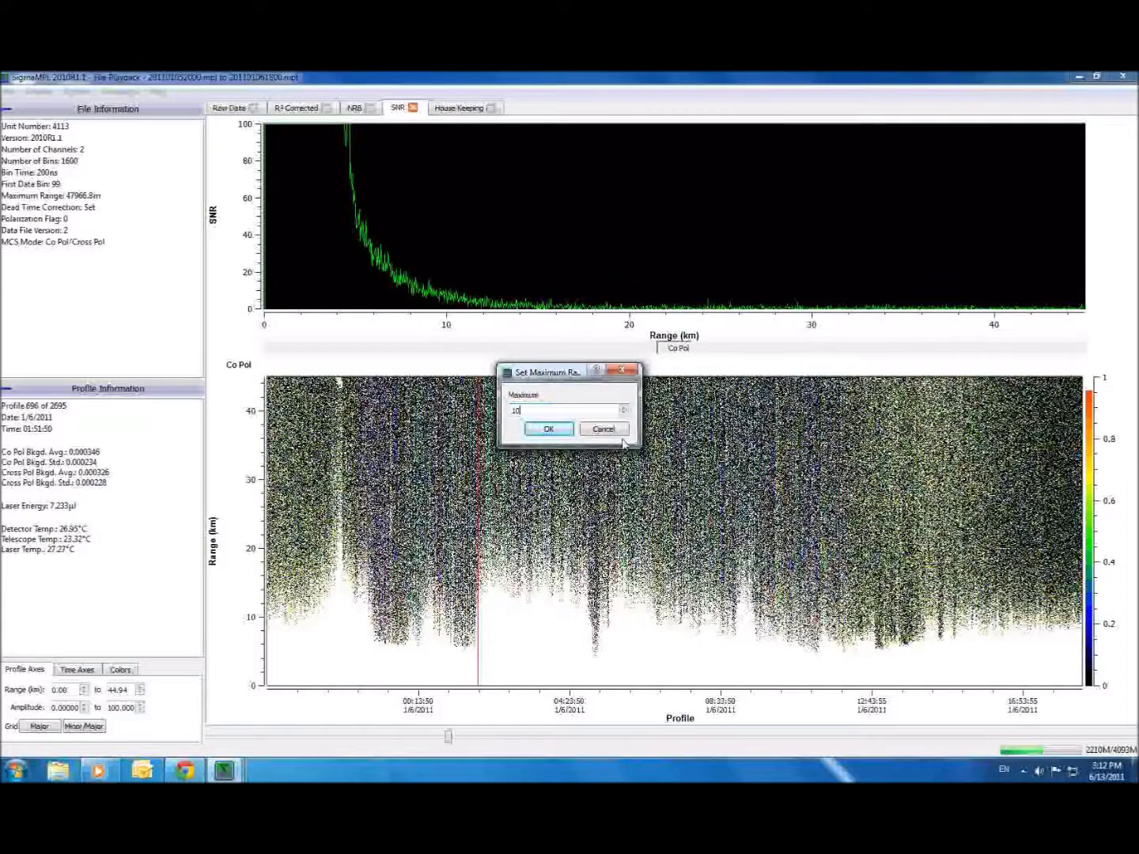
{"action": "left_click", "coordinate": [548, 429]}
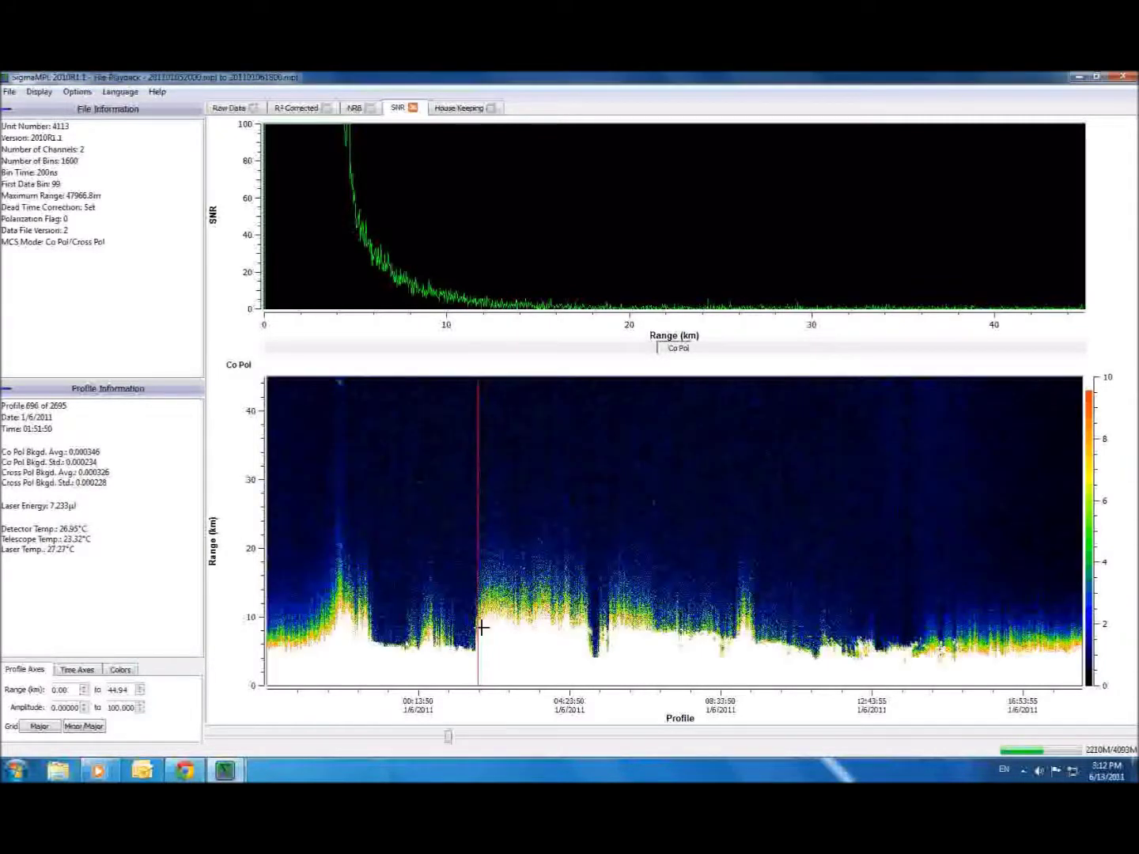
Move to profile 921 and restore the SNR colour maximum to 100
{"action": "mouse_move", "coordinate": [447, 740]}
{"action": "left_mouse_down"}
{"action": "mouse_move", "coordinate": [415, 736]}
{"action": "mouse_move", "coordinate": [523, 736]}
{"action": "left_mouse_up"}
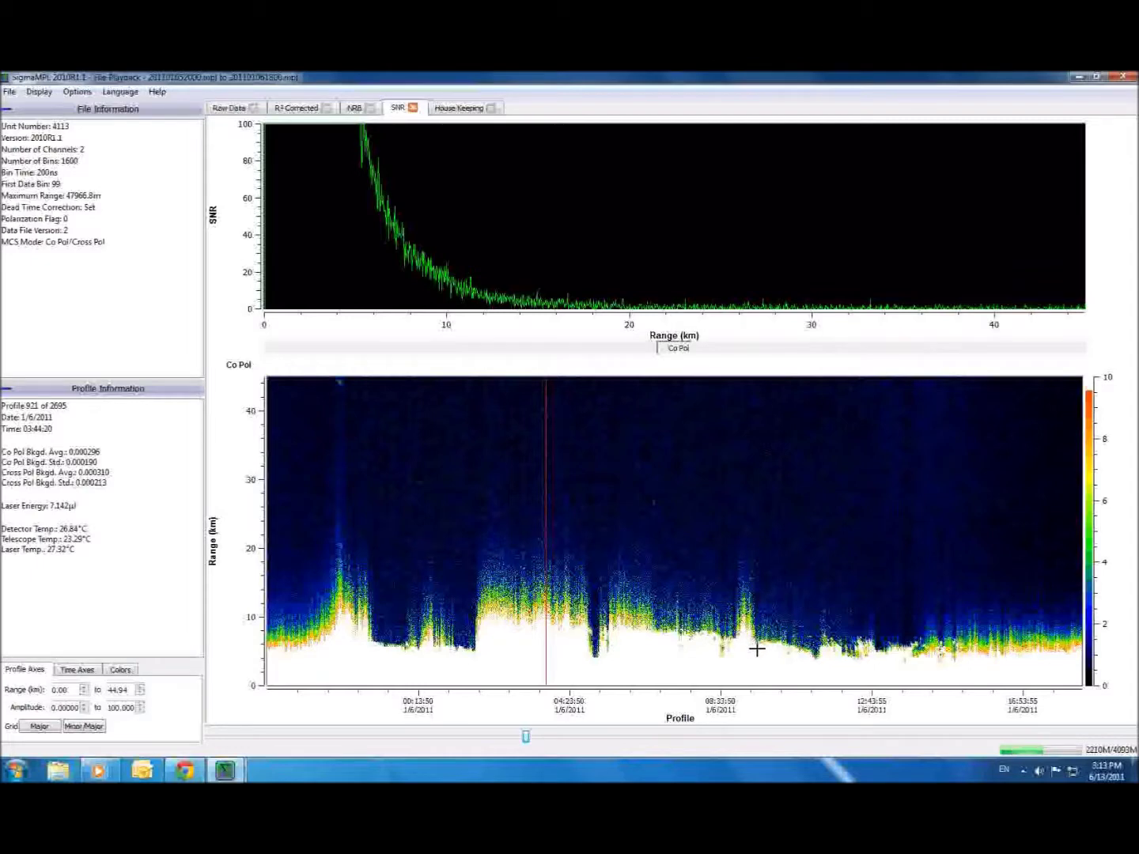
{"action": "right_click", "coordinate": [1095, 504]}
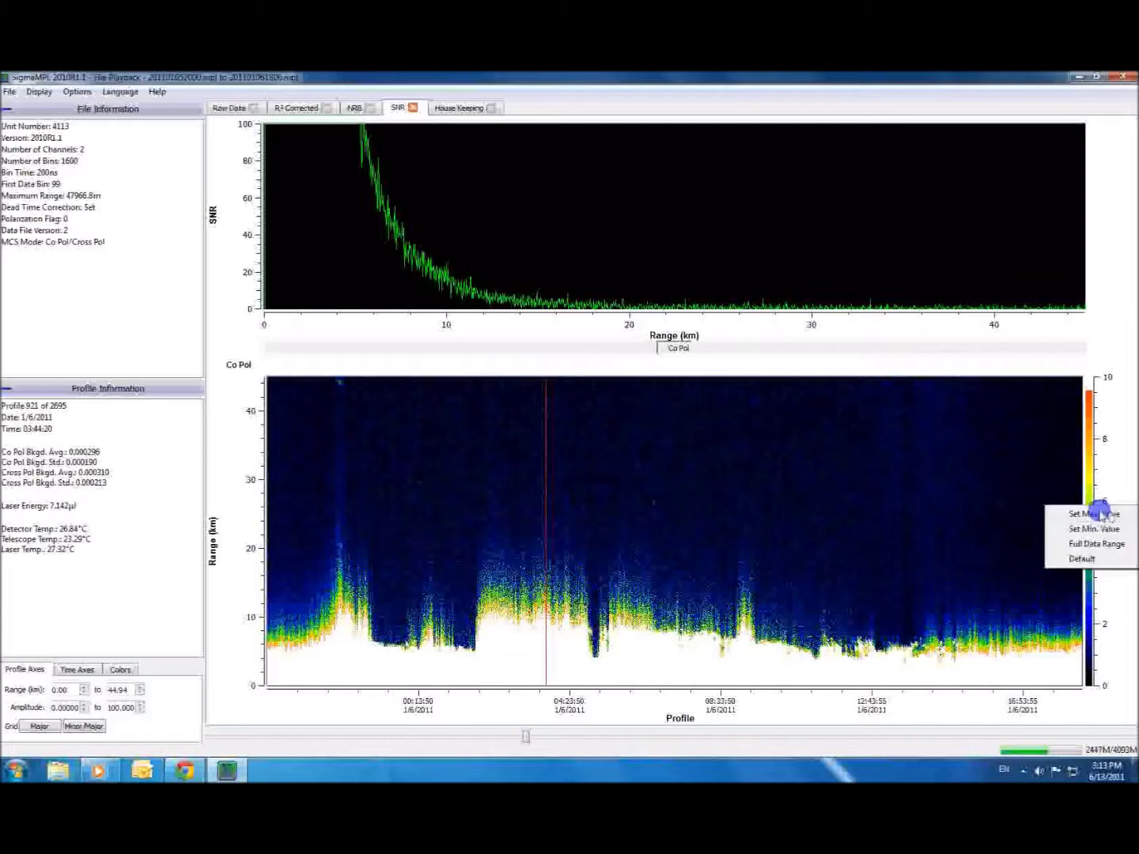
{"action": "left_click", "coordinate": [1064, 507]}
{"action": "type", "text": "100"}
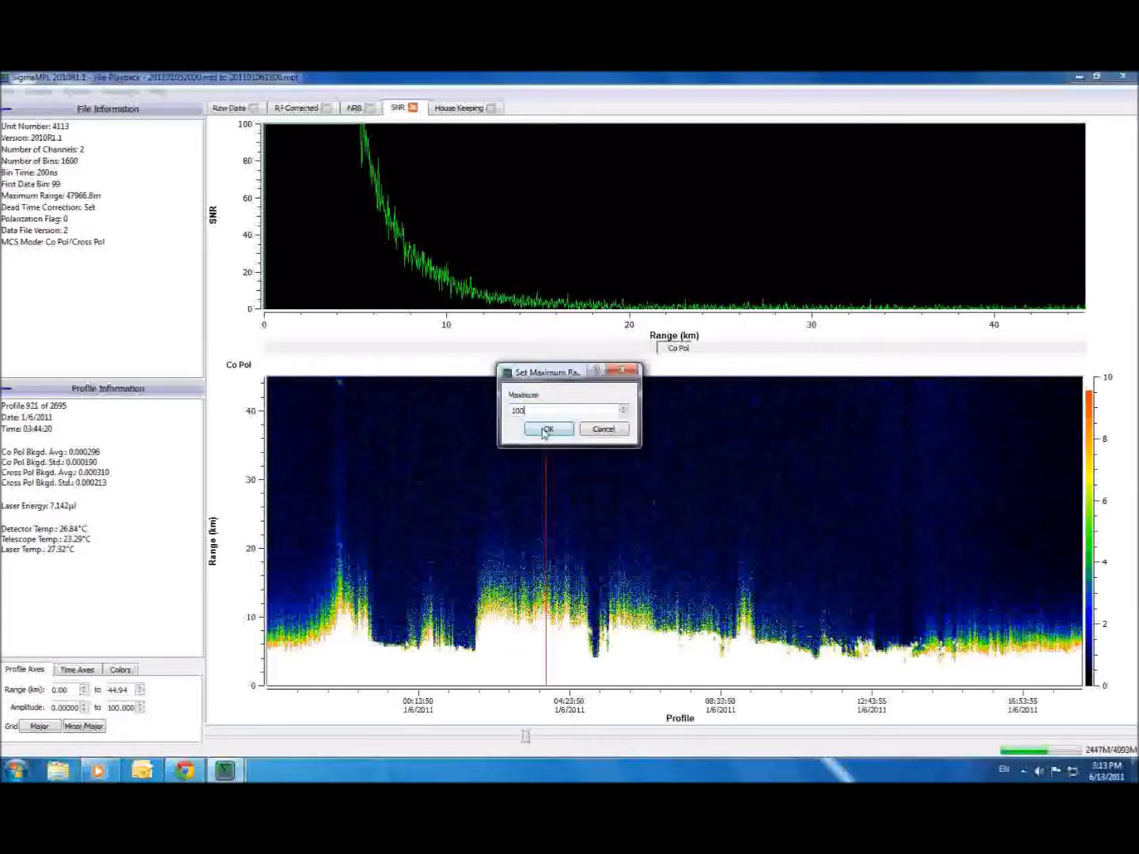
{"action": "left_click", "coordinate": [546, 429]}
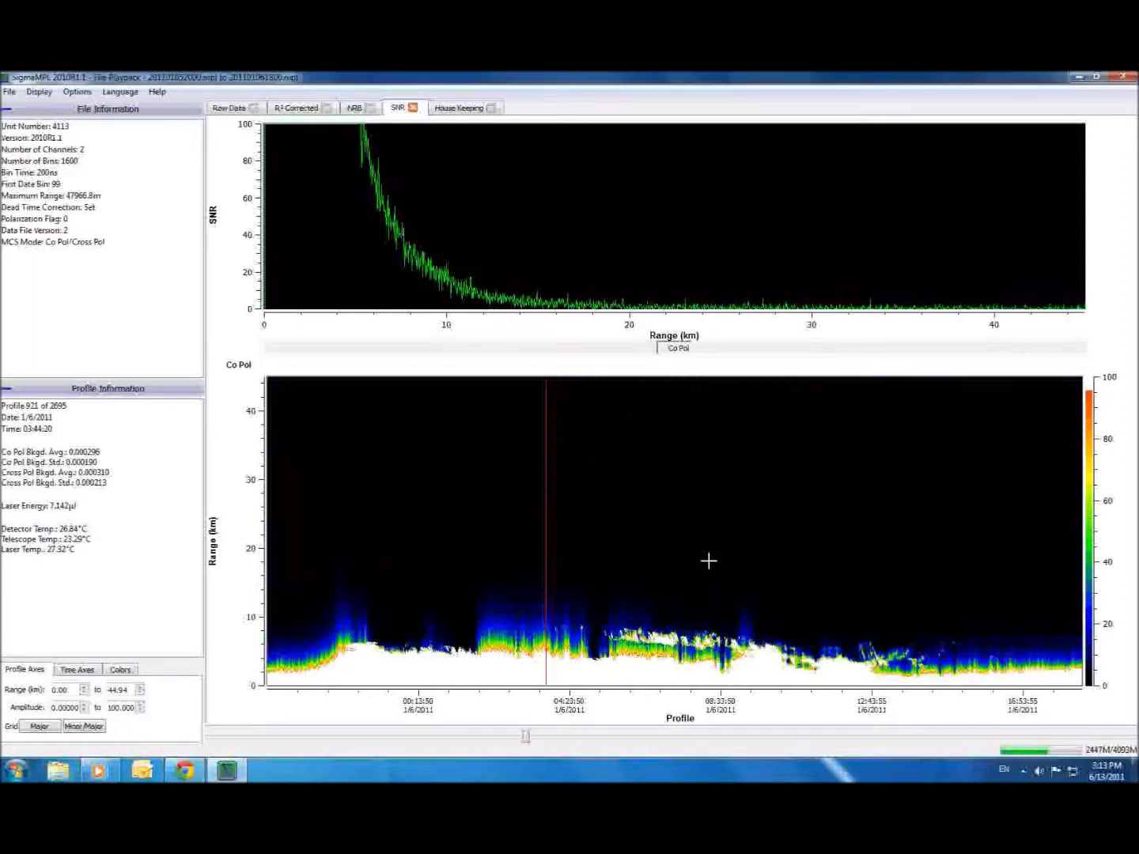
Check the House Keeping charts, advance to profile 1204 (06:05:50), and return to NRB
{"action": "left_click", "coordinate": [461, 110]}
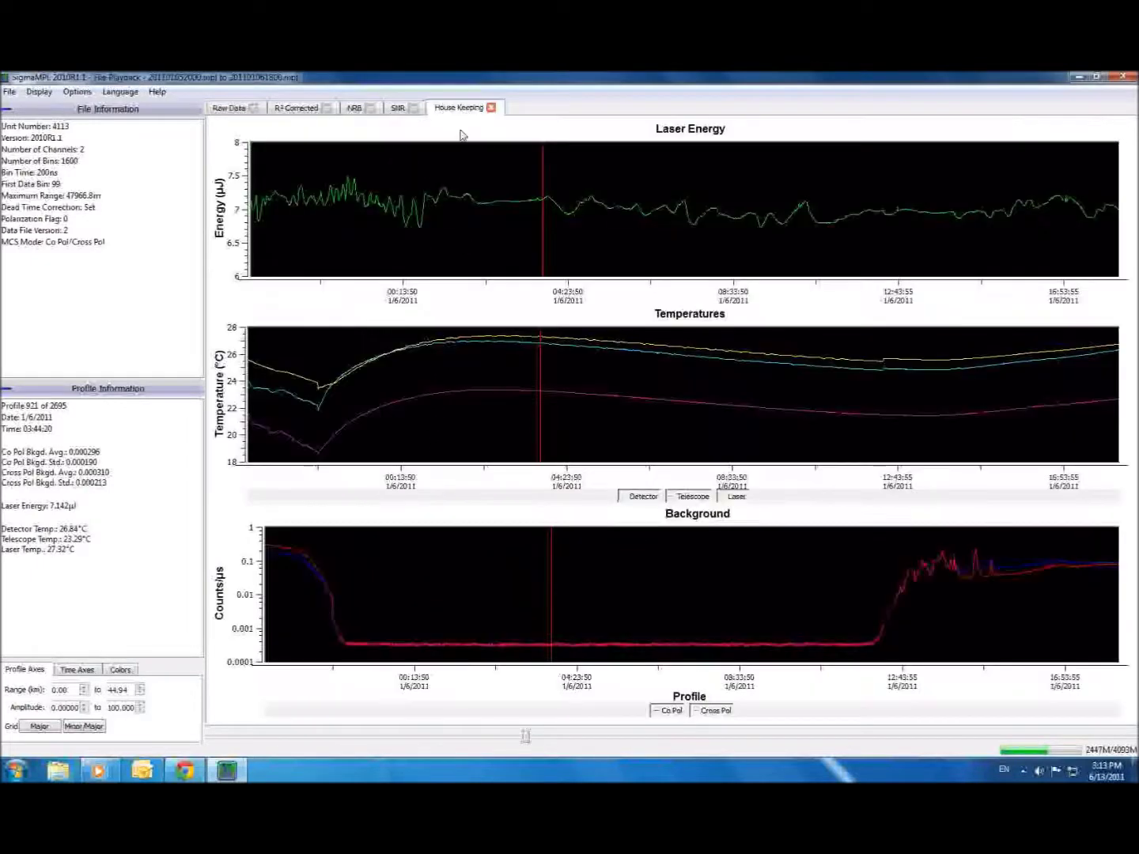
{"action": "left_click_drag", "start_coordinate": [529, 736], "coordinate": [623, 733]}
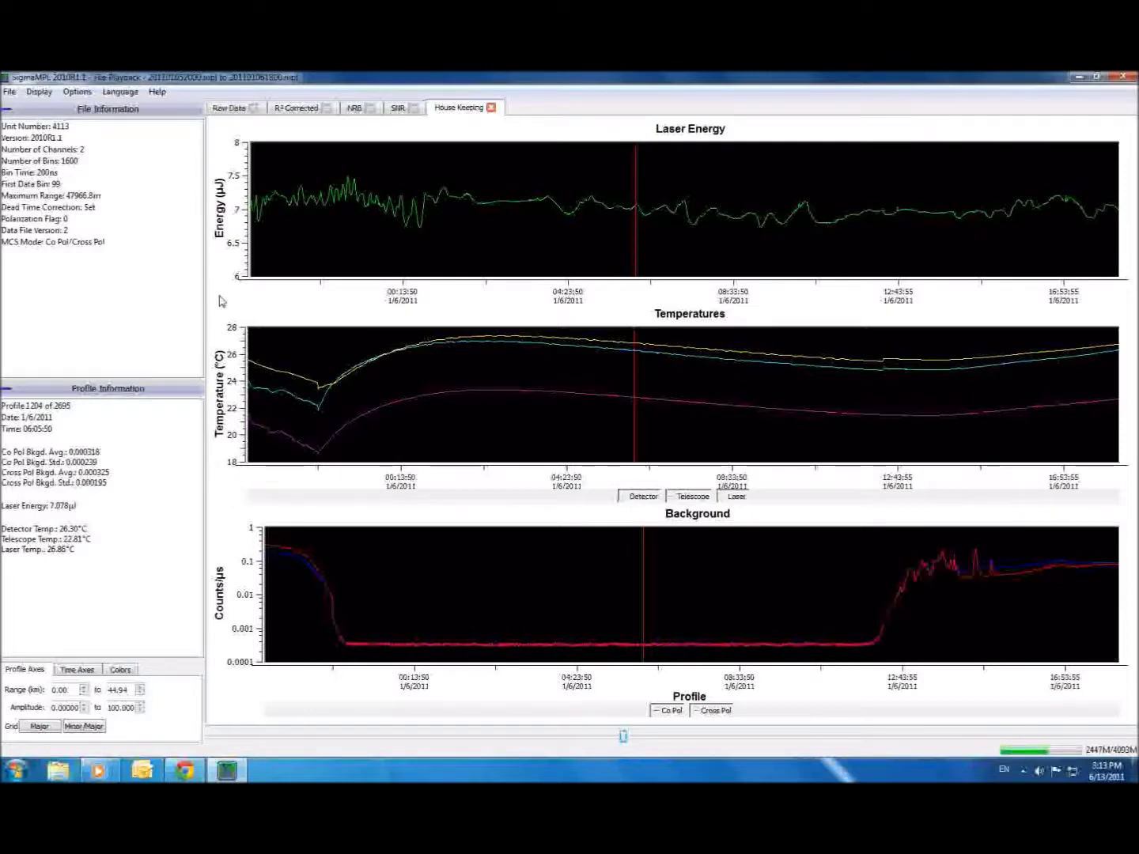
{"action": "left_click", "coordinate": [353, 110]}
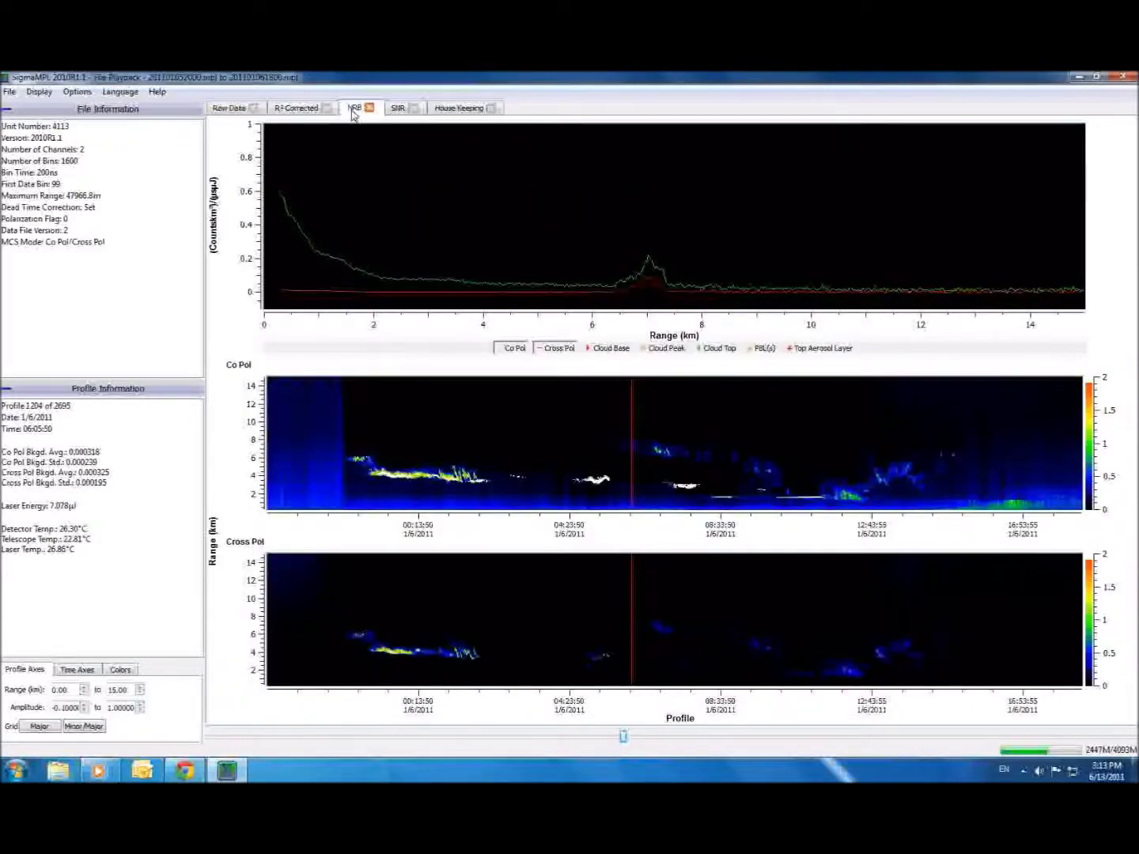